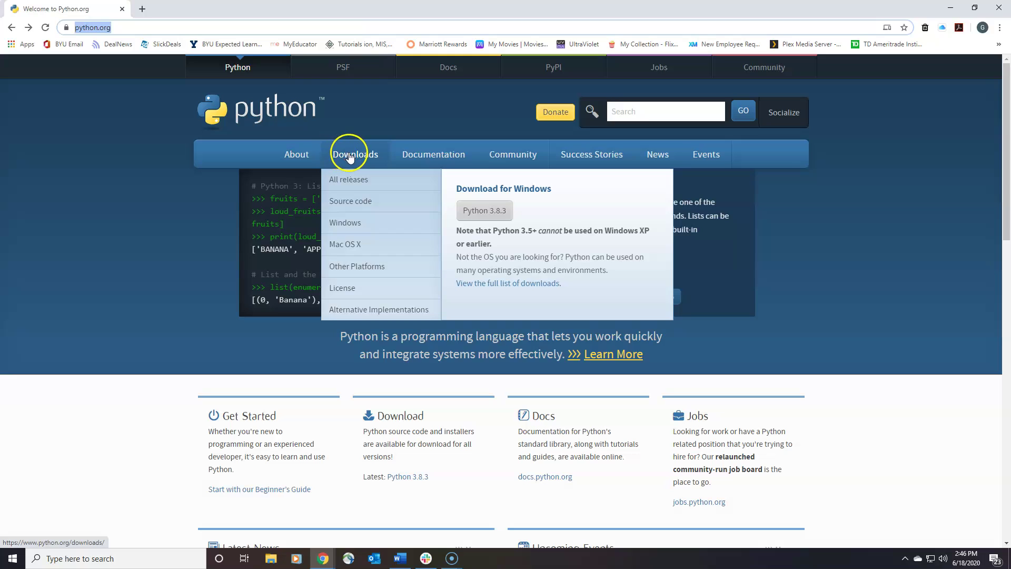
mouse_move(428, 154)
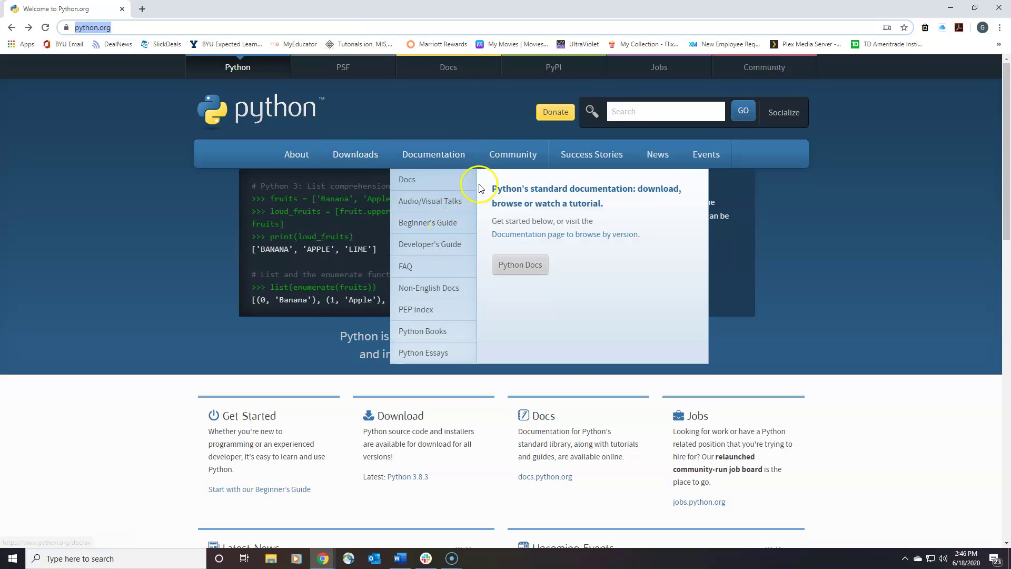
mouse_move(495, 153)
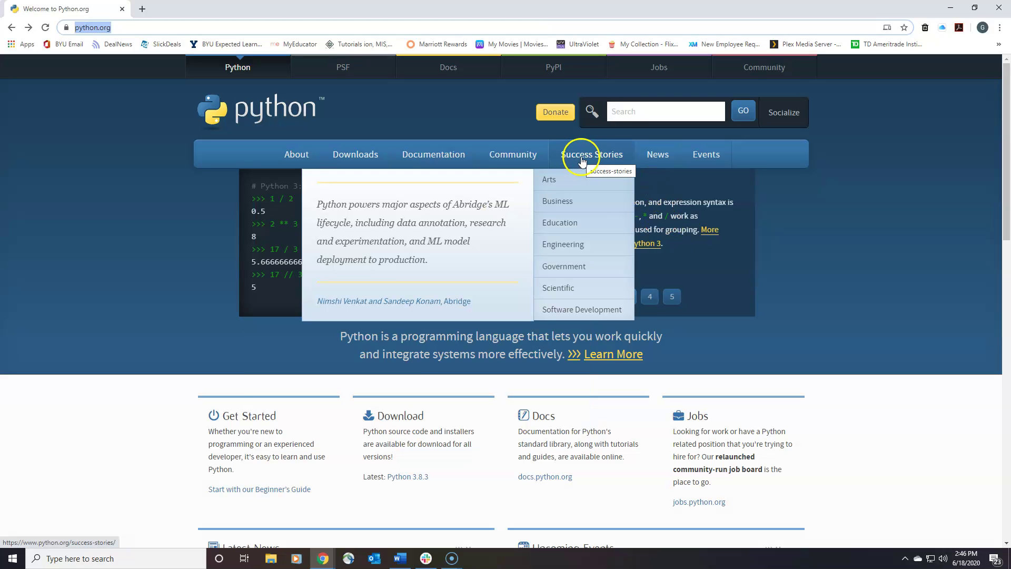
mouse_move(647, 159)
mouse_move(684, 158)
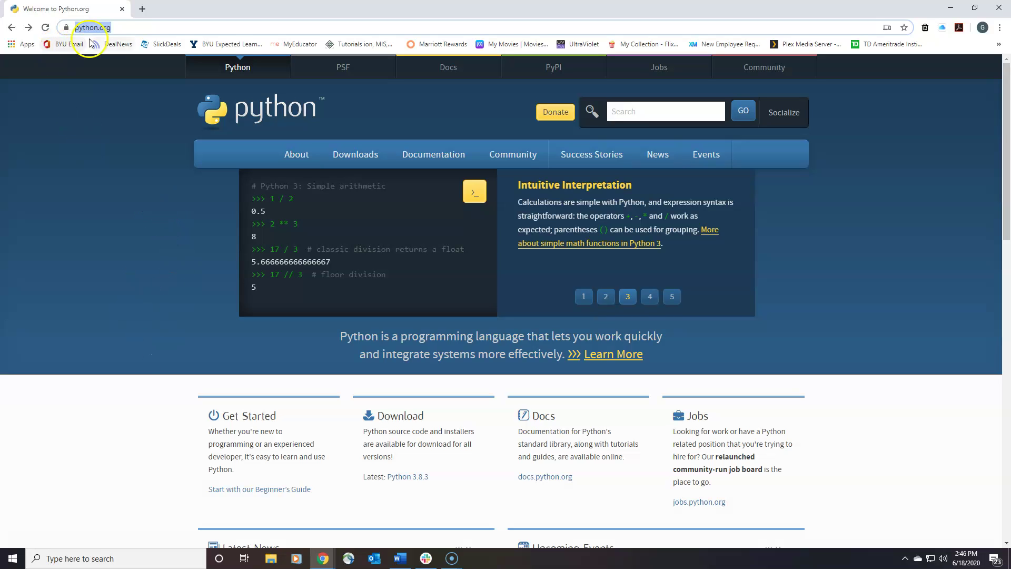
Download the Windows x86-64 executable installer for Python 3.8.3 from the site's Windows releases page.
mouse_move(363, 154)
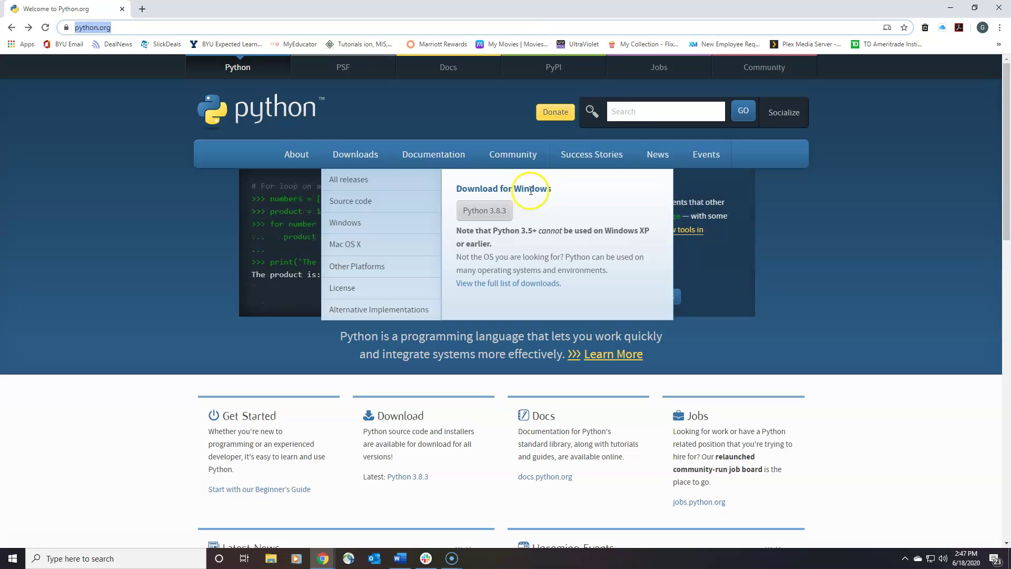
left_click(477, 216)
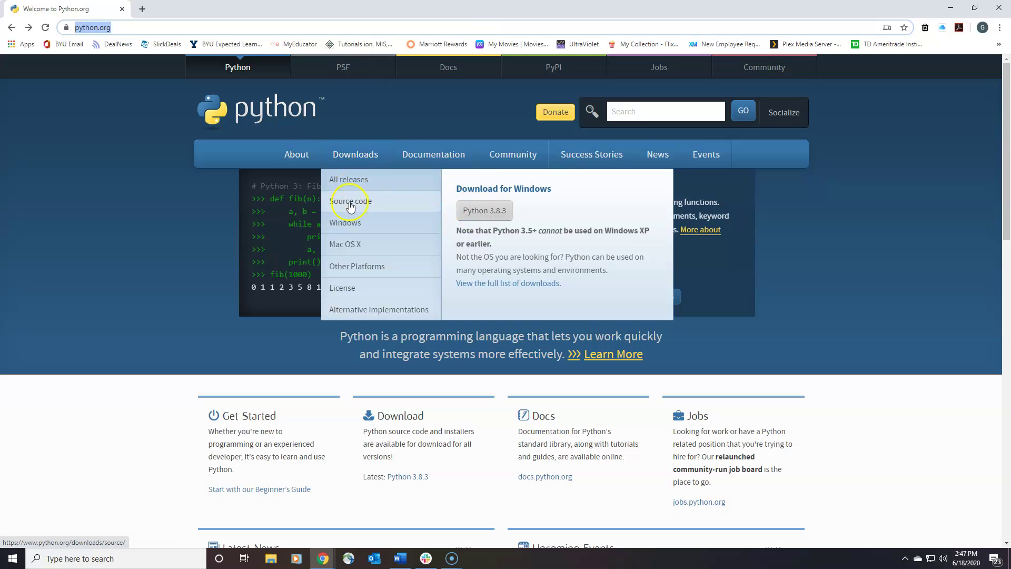
left_click(346, 225)
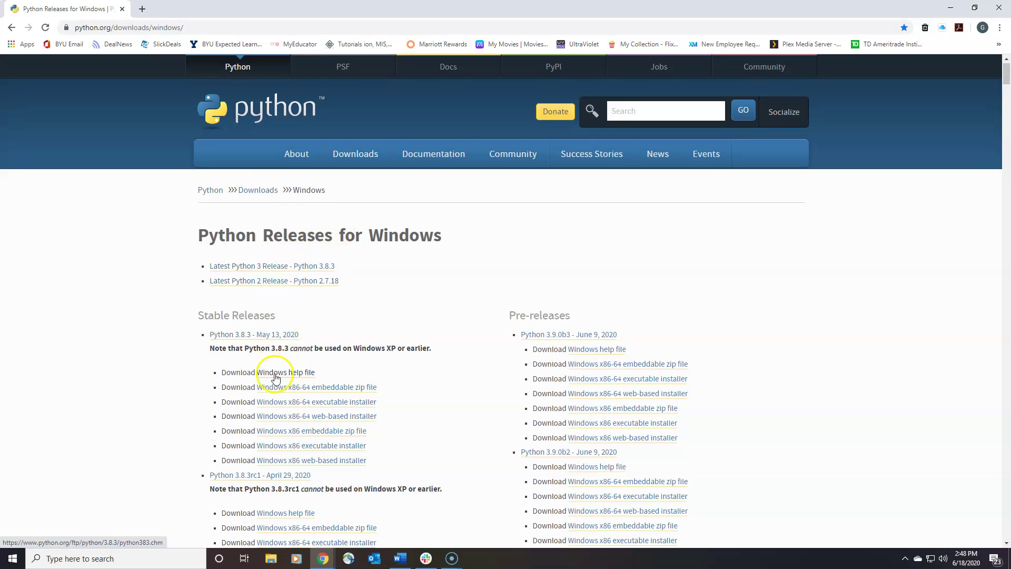
scroll(271, 371, "down", 2)
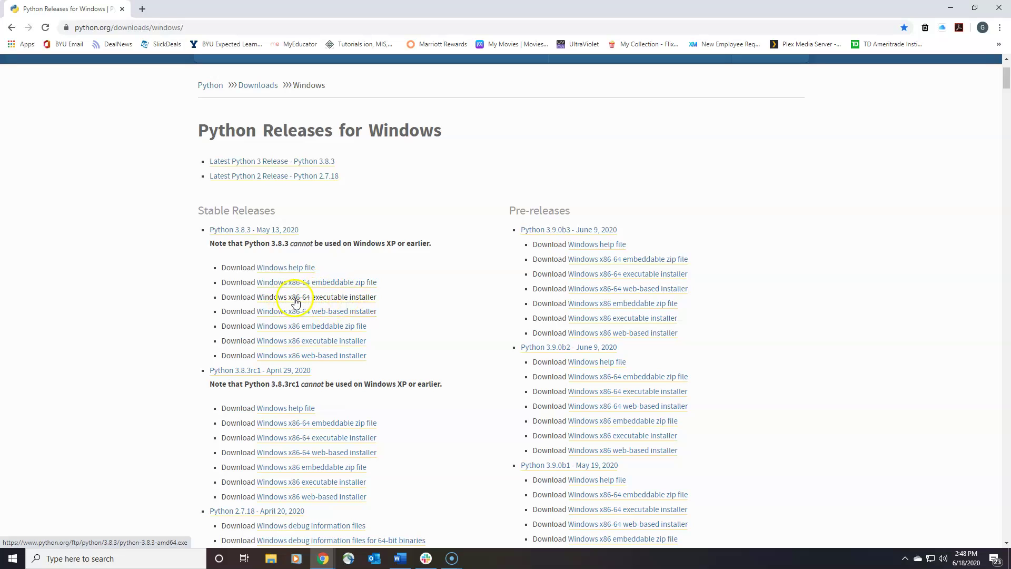
left_click(328, 302)
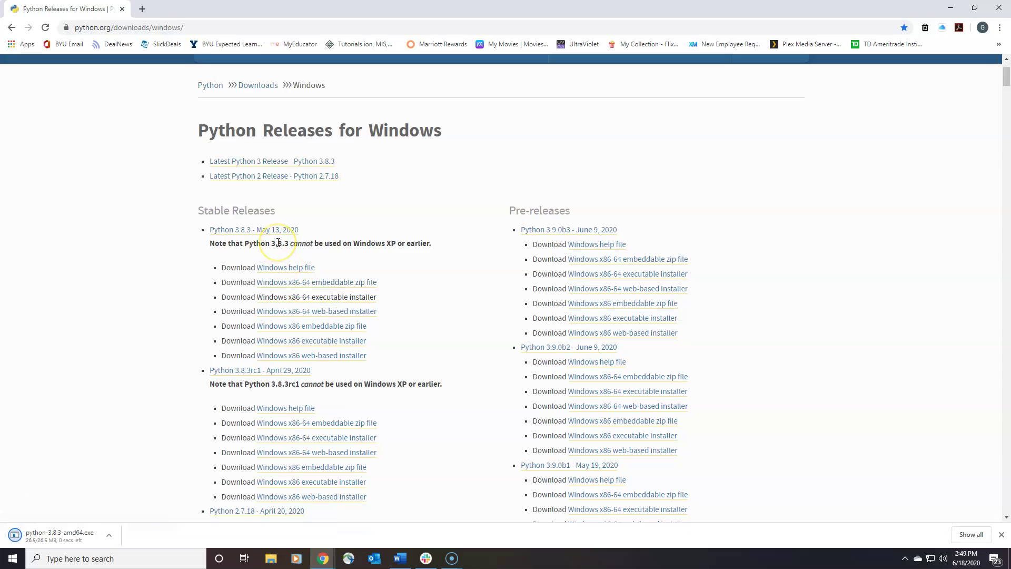
Launch the downloaded python-3.8.3-amd64 installer from its folder and close the folder window.
left_click(55, 533)
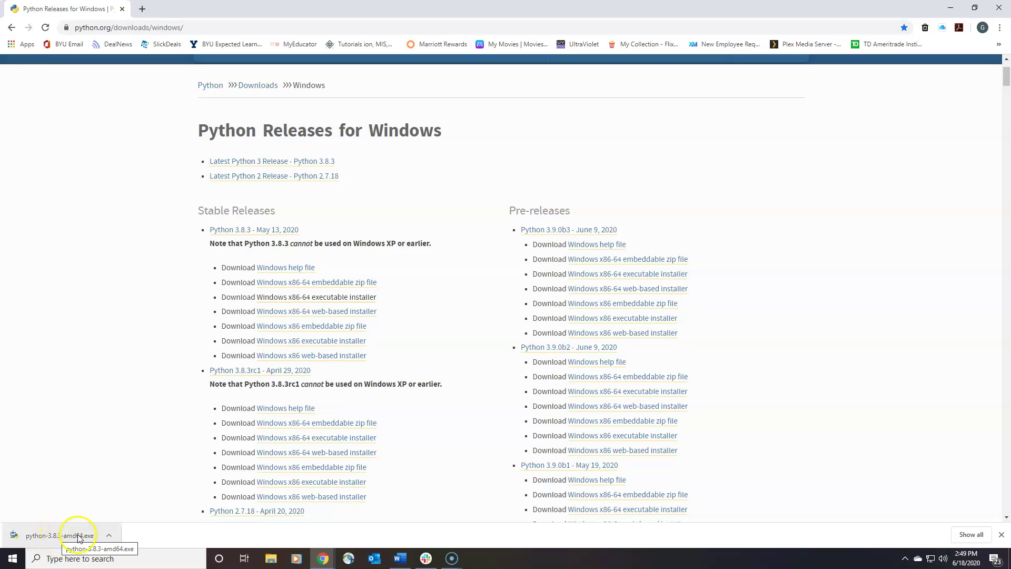
left_click(109, 535)
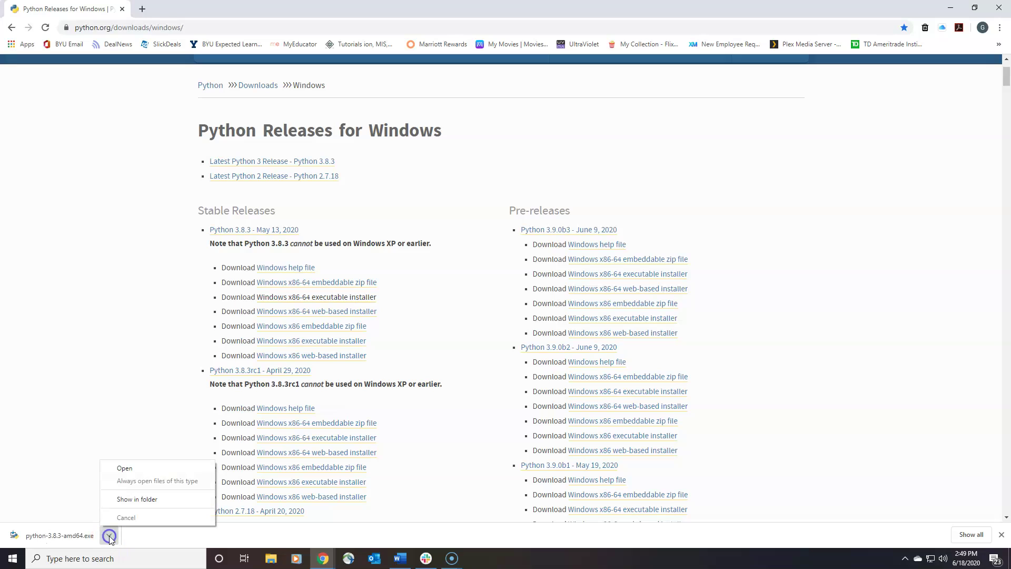
left_click(132, 499)
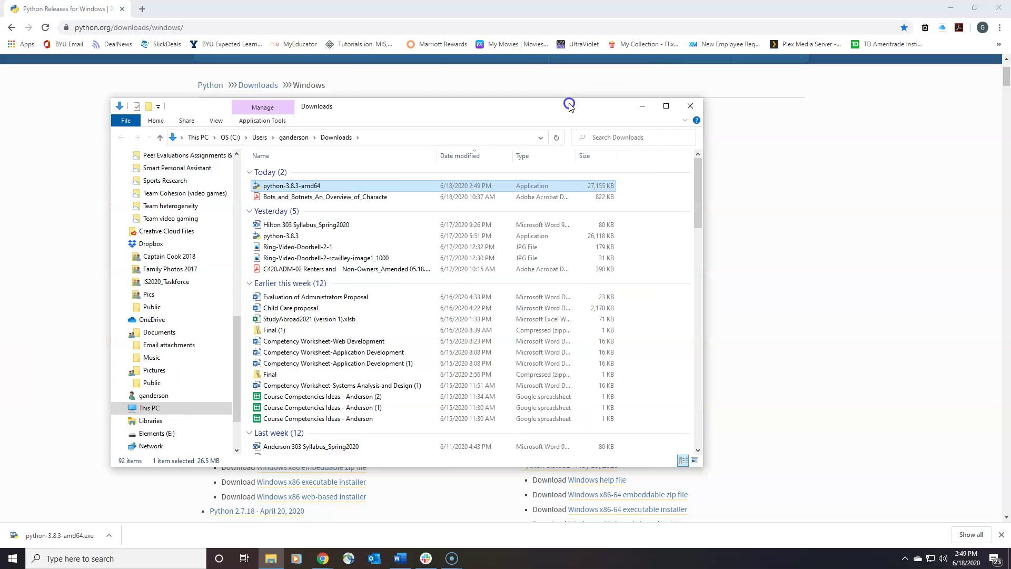
double_click(285, 184)
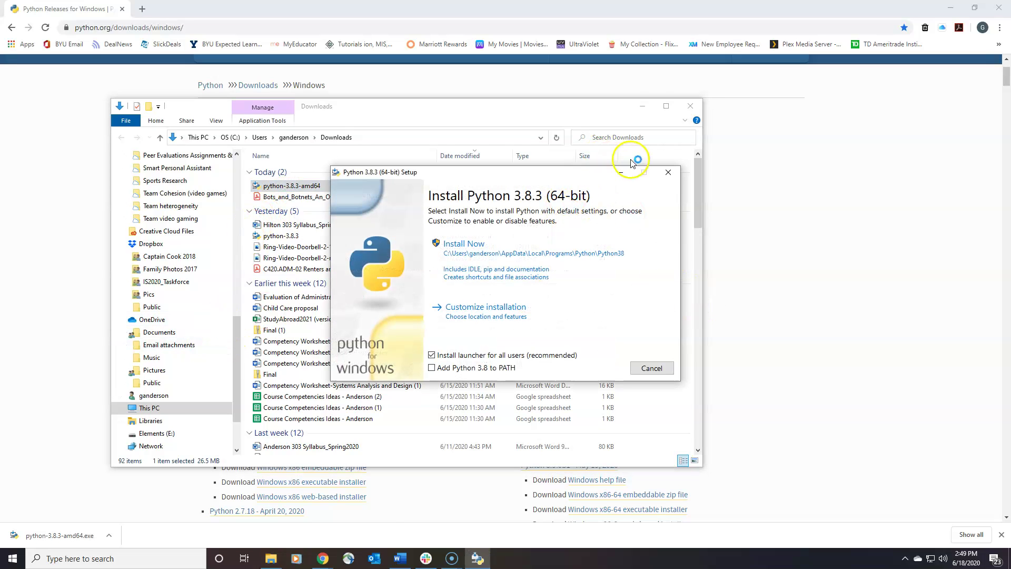
left_click(690, 106)
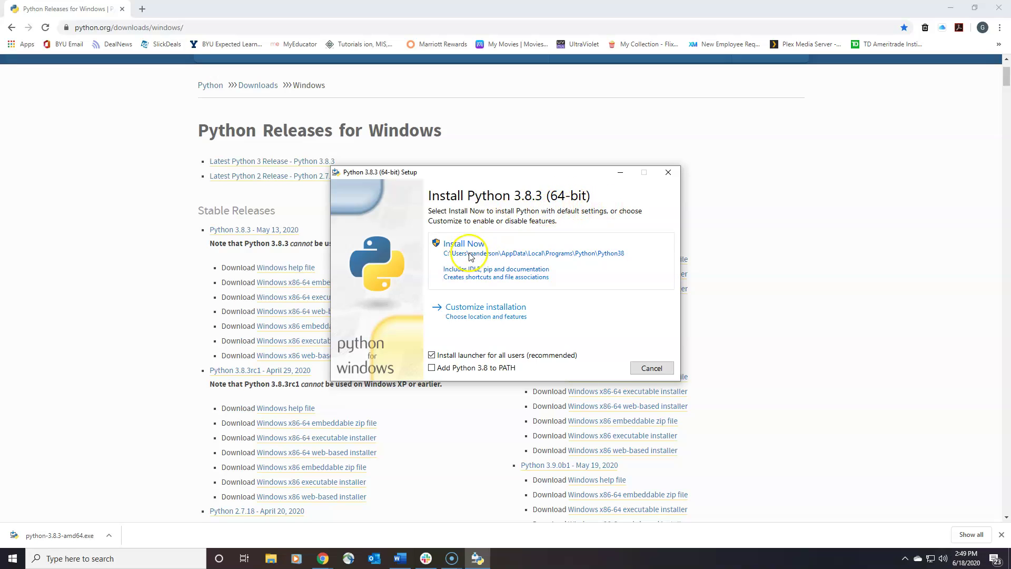
Install Python 3.8.3 (64-bit) with default settings and with Python 3.8 added to PATH.
left_click(432, 368)
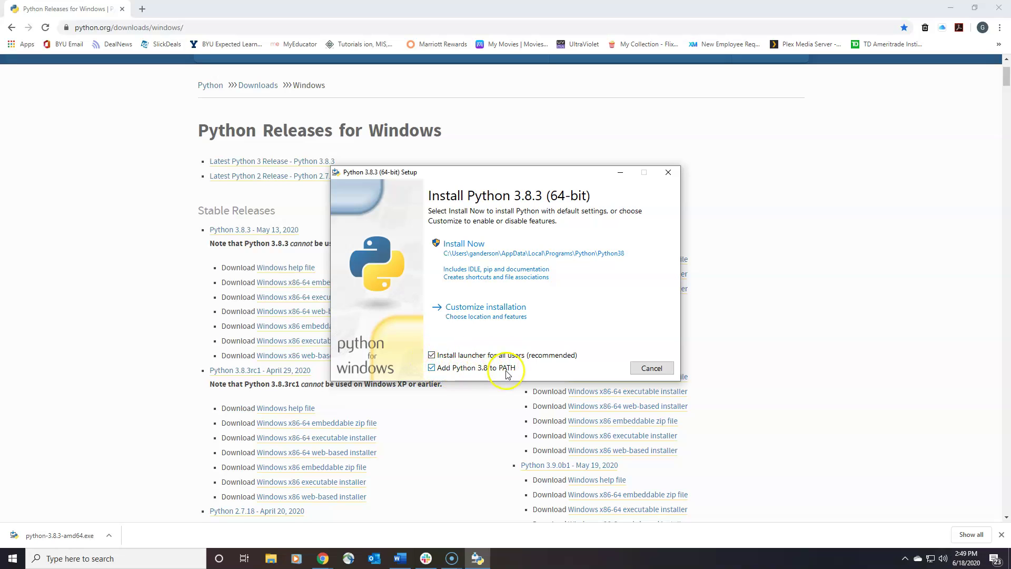
left_click(460, 247)
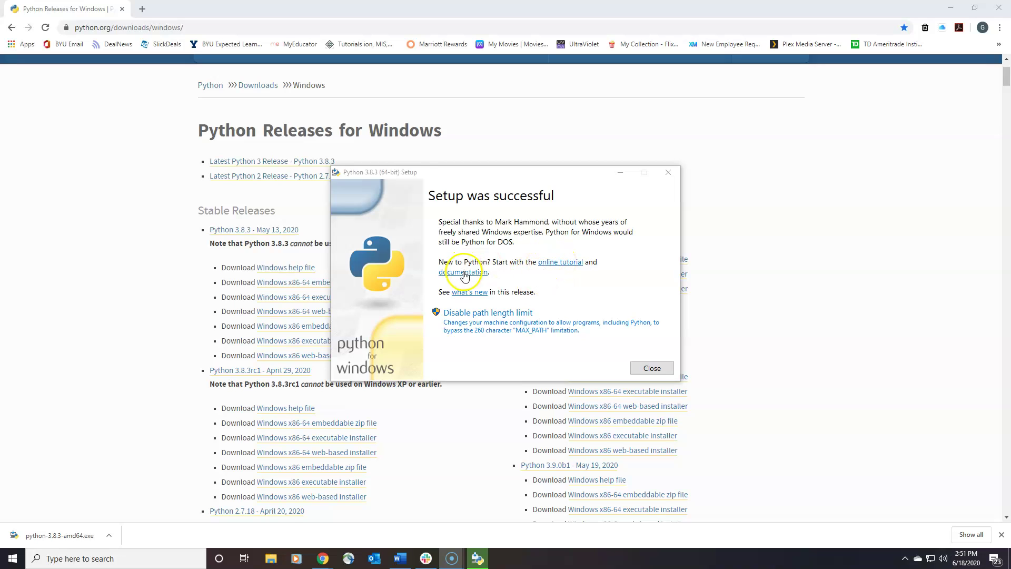
Look through the table of contents of the online tutorial linked in the finished setup, and close the setup window.
left_click(557, 267)
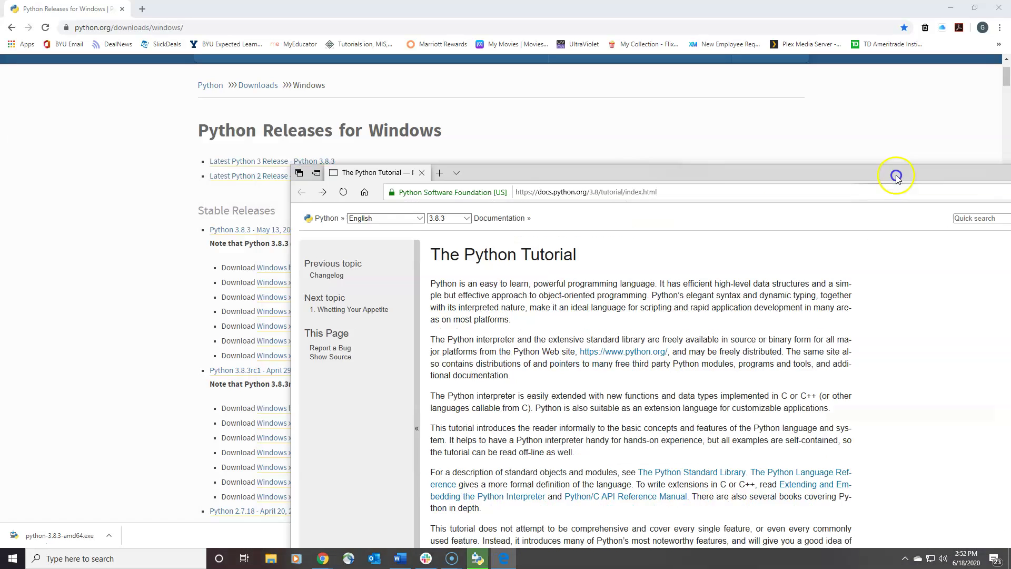
scroll(337, 327, "down", 7)
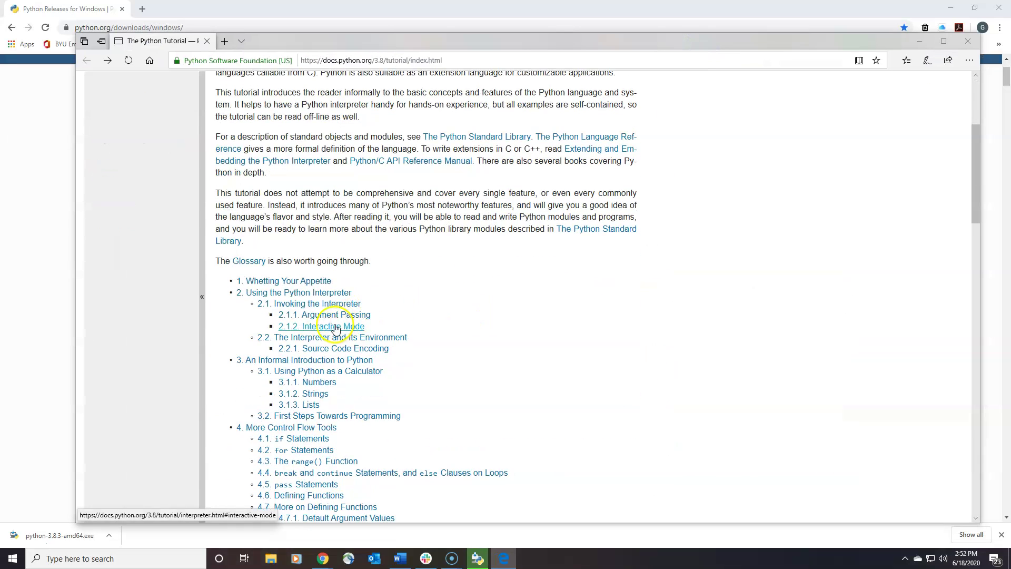
scroll(328, 380, "down", 9)
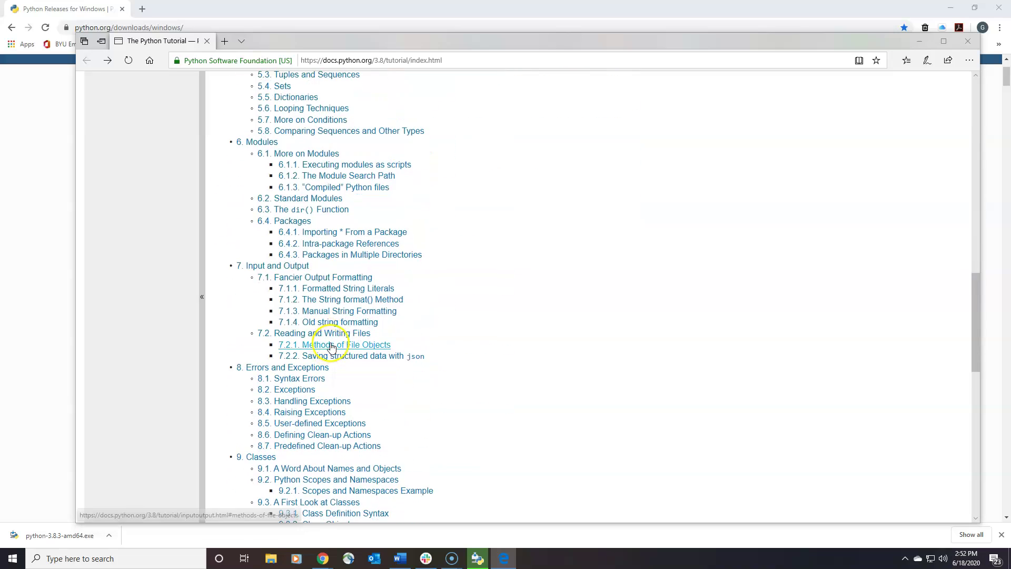
scroll(324, 316, "up", 6)
scroll(316, 285, "up", 2)
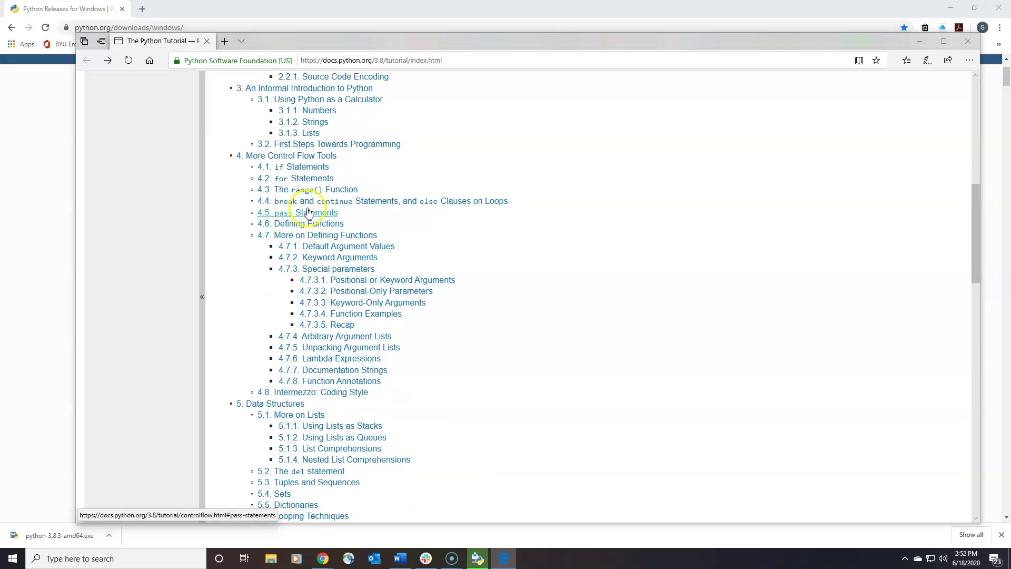
scroll(284, 279, "down", 3)
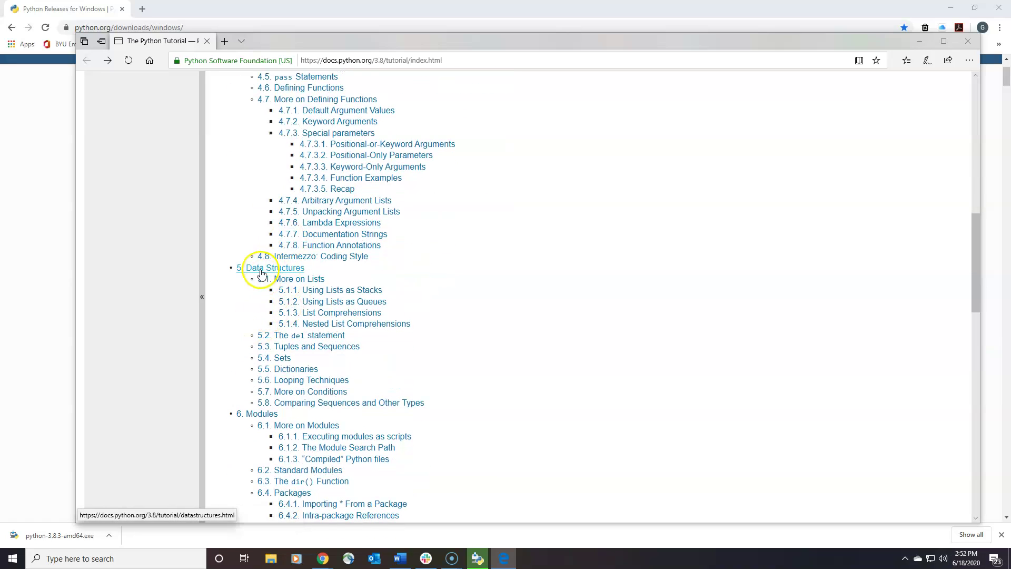
scroll(262, 273, "down", 8)
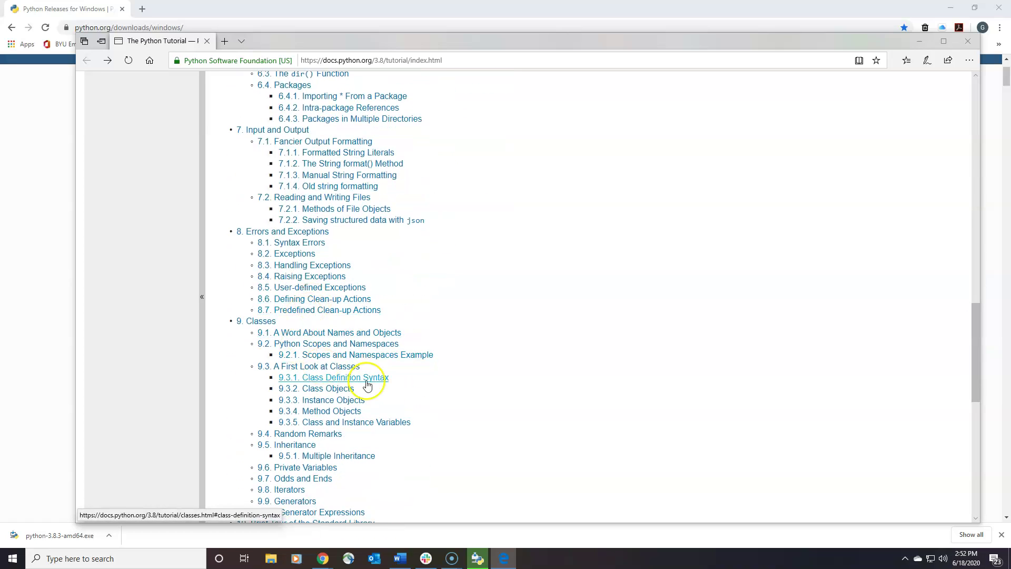
scroll(537, 402, "down", 9)
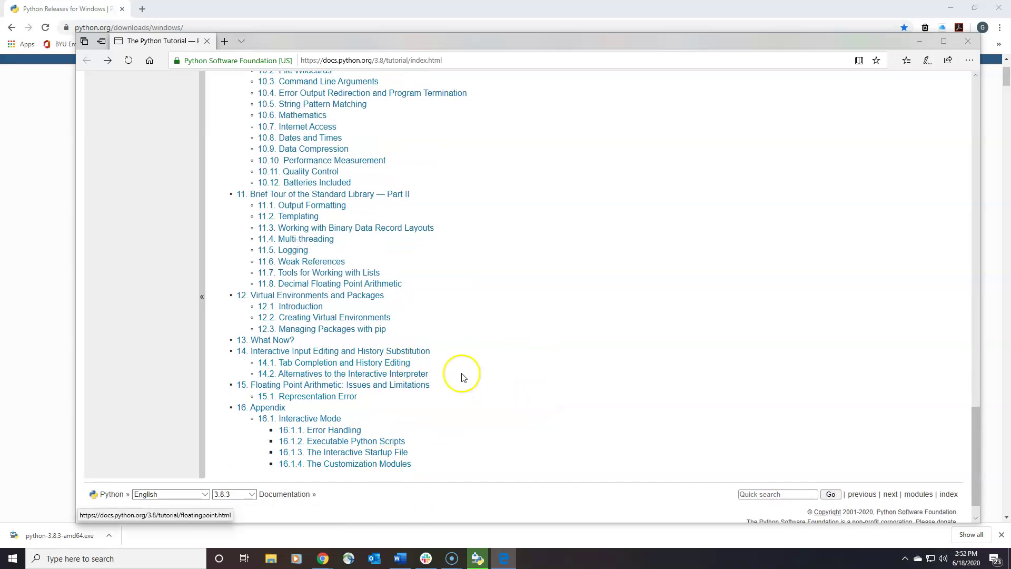
left_click_drag(748, 41, 0, 89)
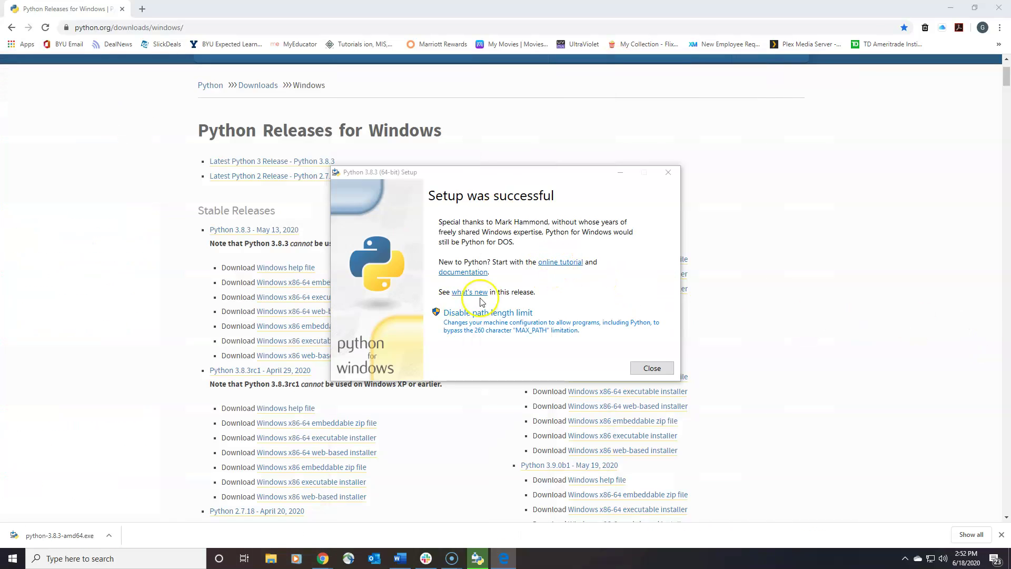
left_click(651, 368)
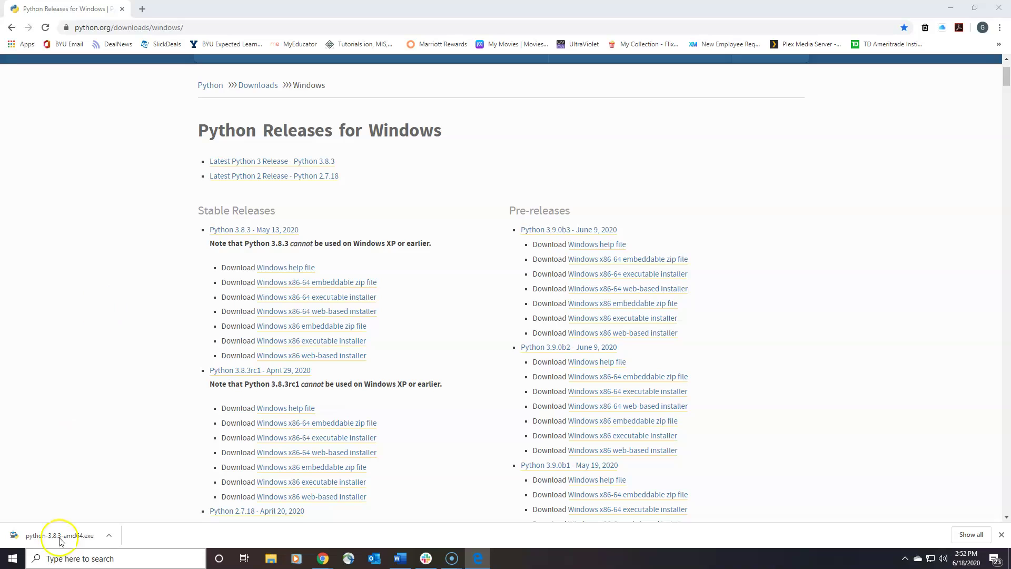
Open Command Prompt through a Windows search and start the Python interpreter with the command python.
left_click(17, 544)
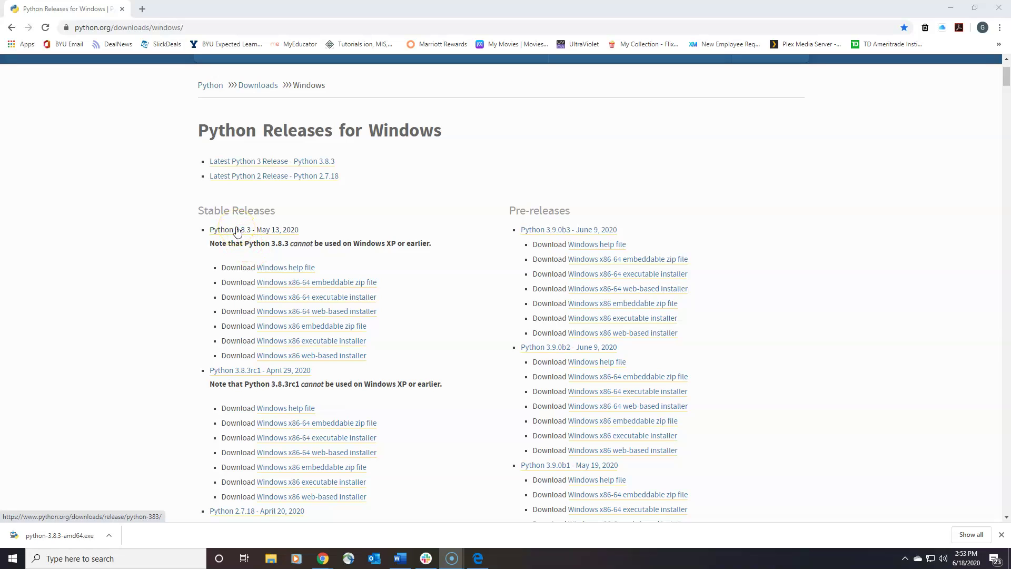
left_click(61, 559)
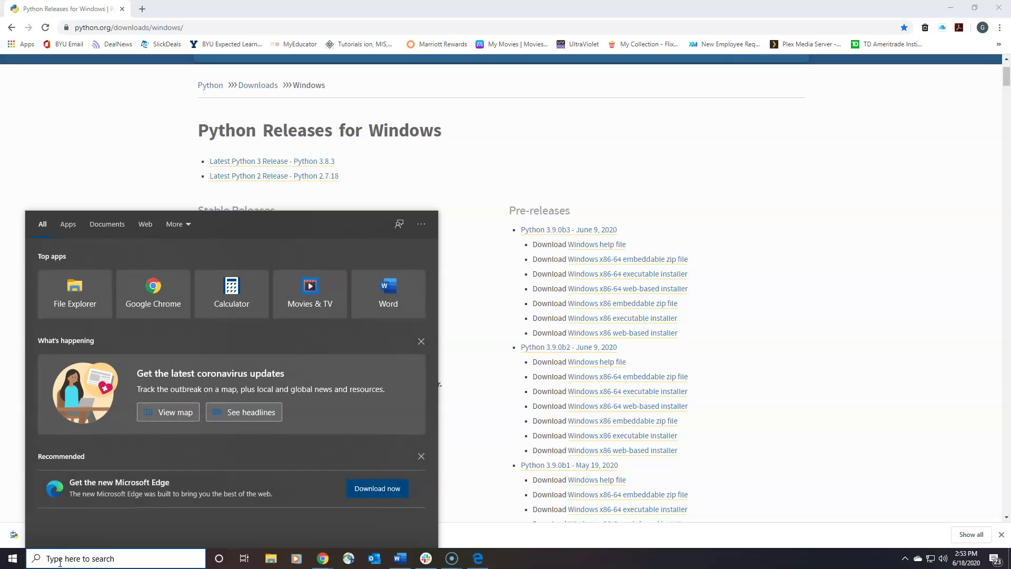
type("comman")
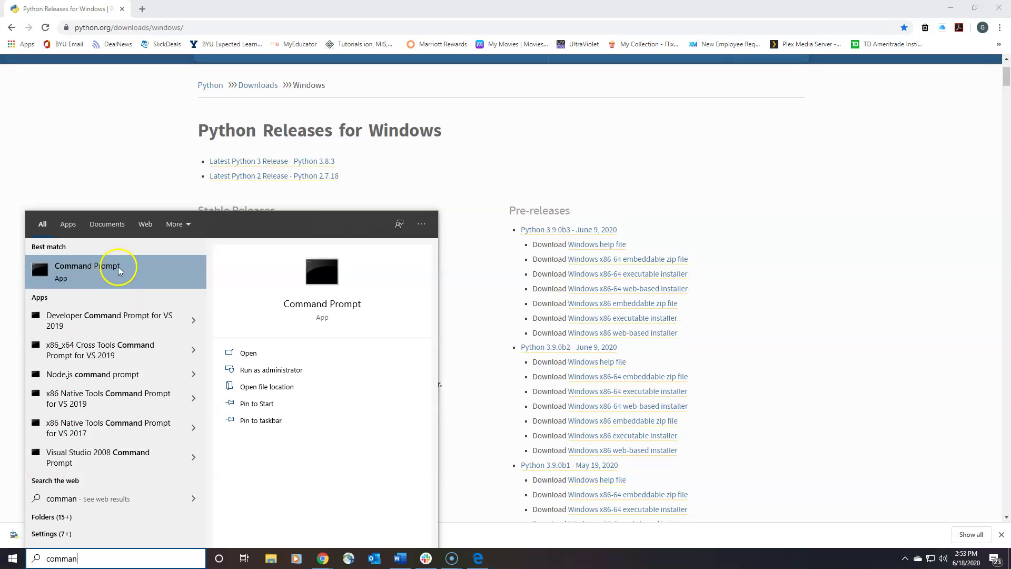
left_click(80, 270)
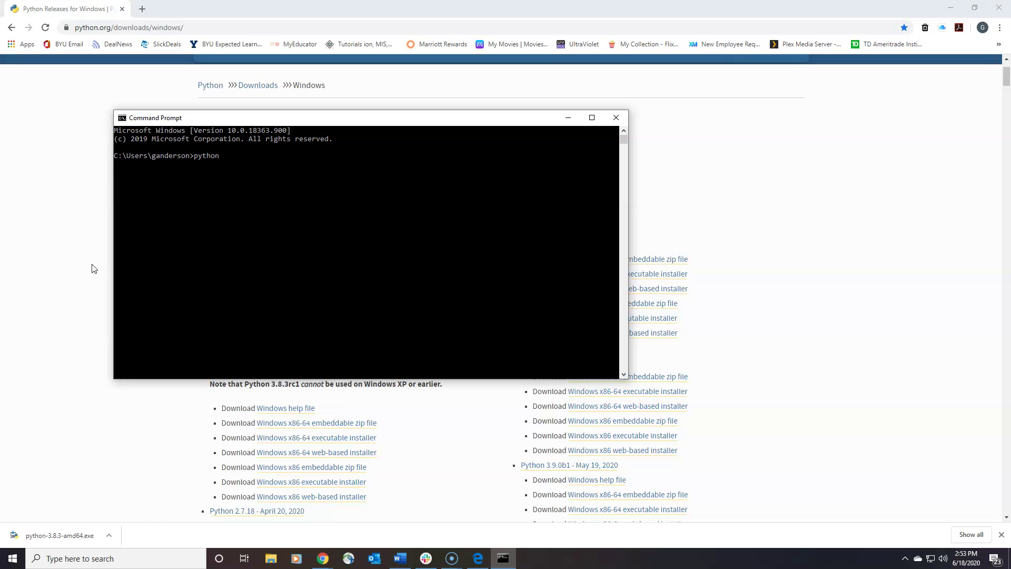
type("python")
key("Return")
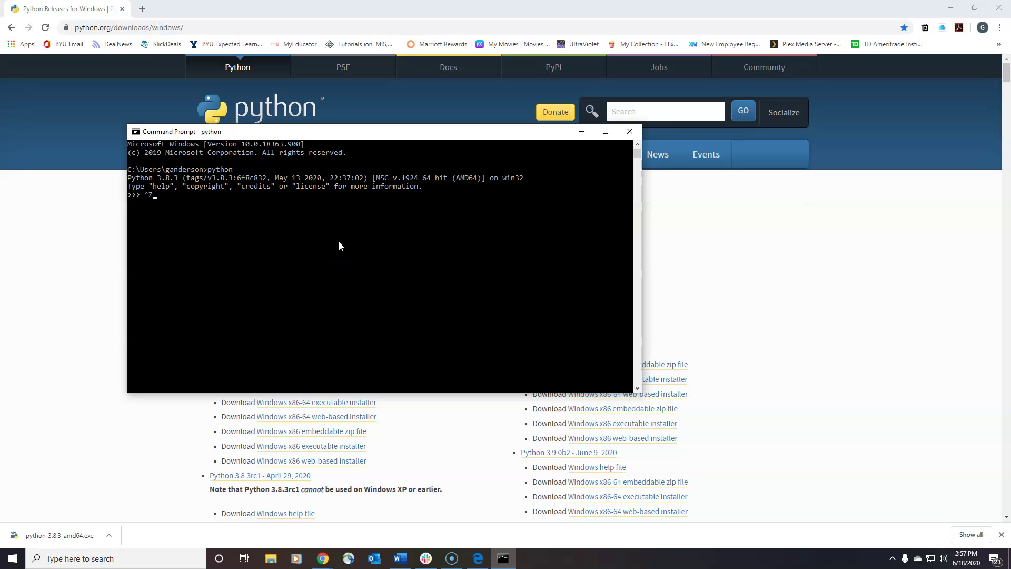
Quit the Python interpreter and close Command Prompt with the exit command.
key("Return")
type("exit")
key("Return")
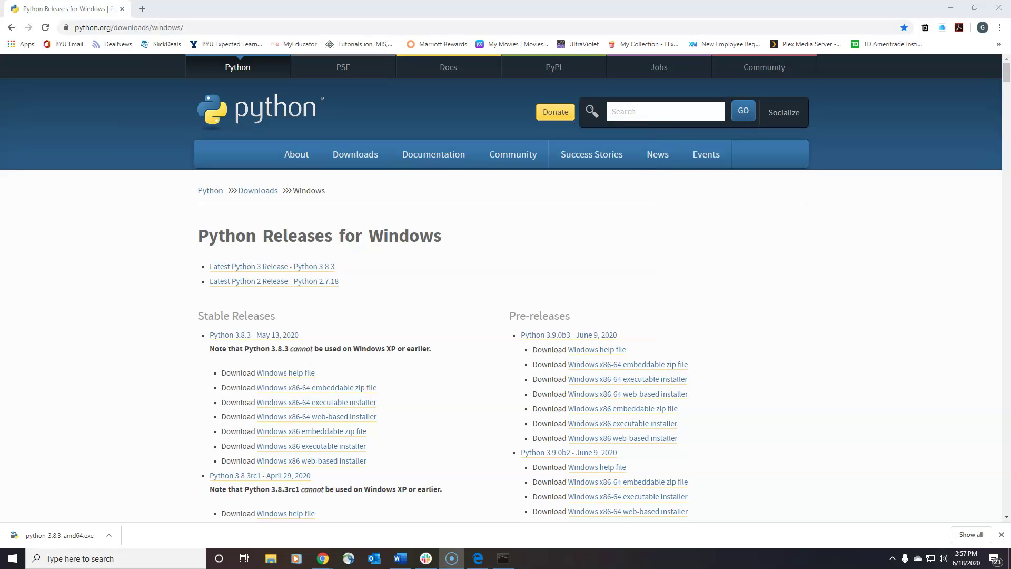